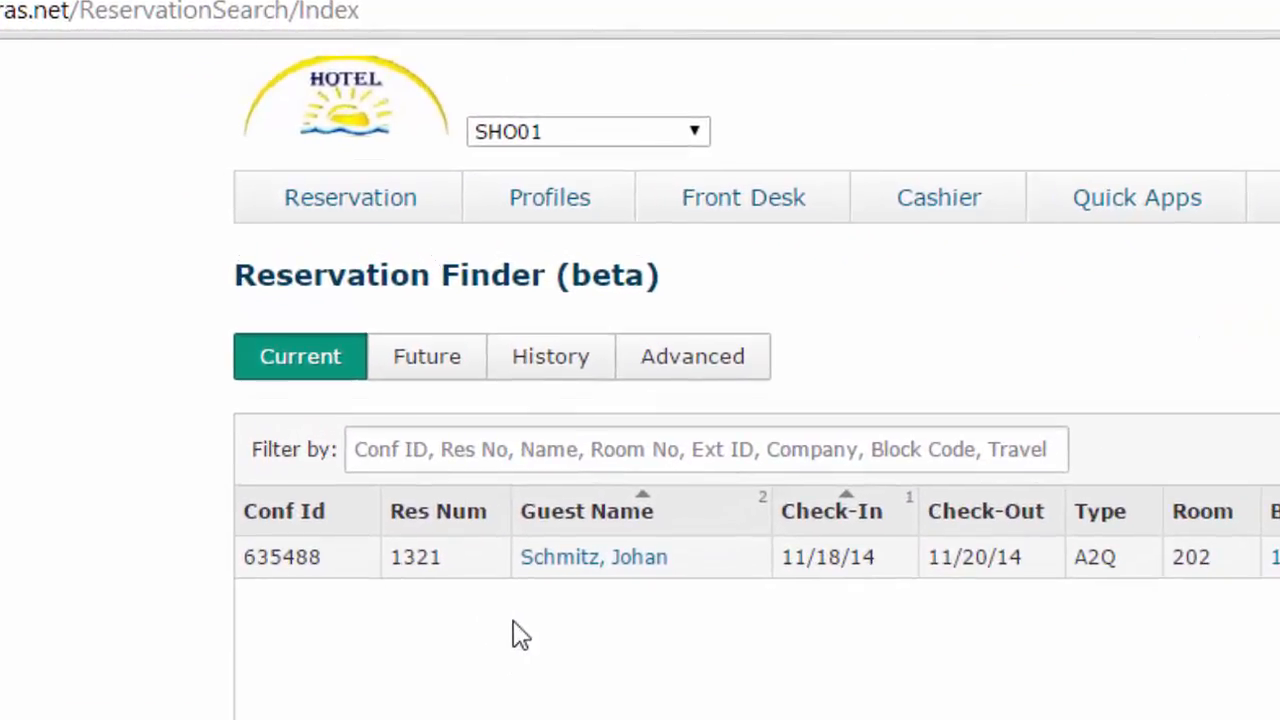
Open the selling screen and set the arrival date to 11/28/2014 with a stay of 2 nights
left_click(372, 213)
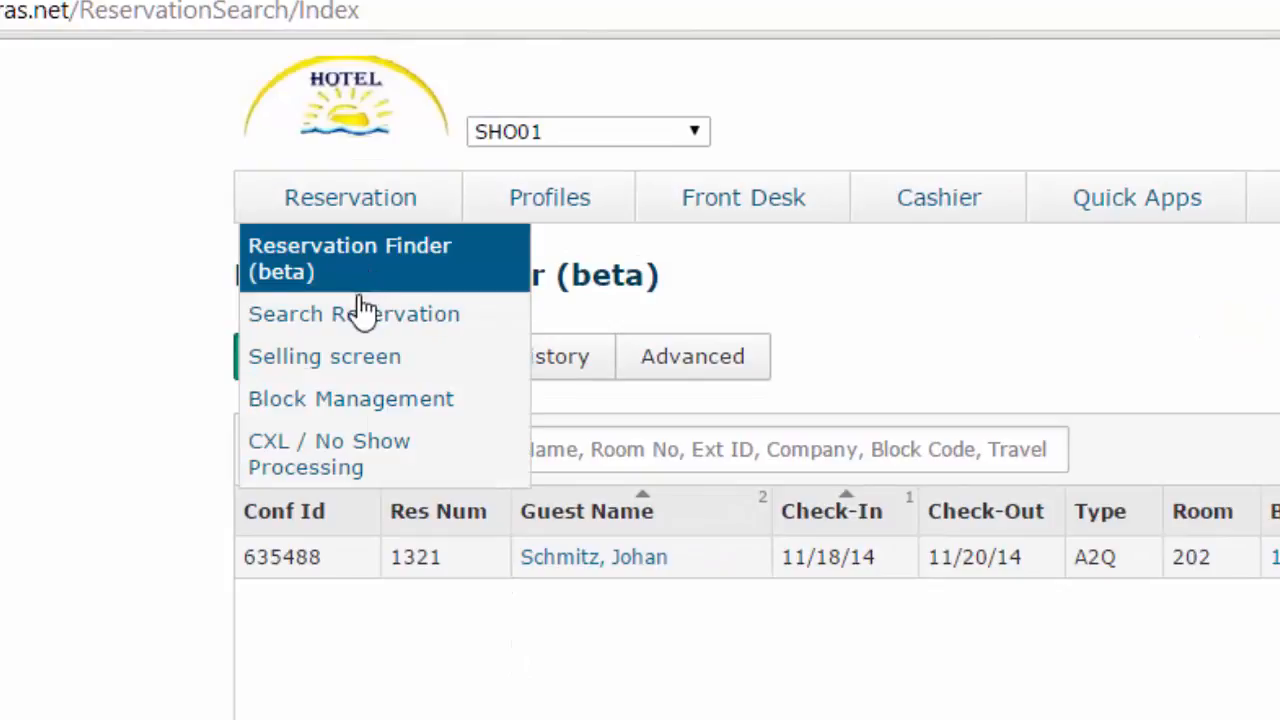
left_click(360, 375)
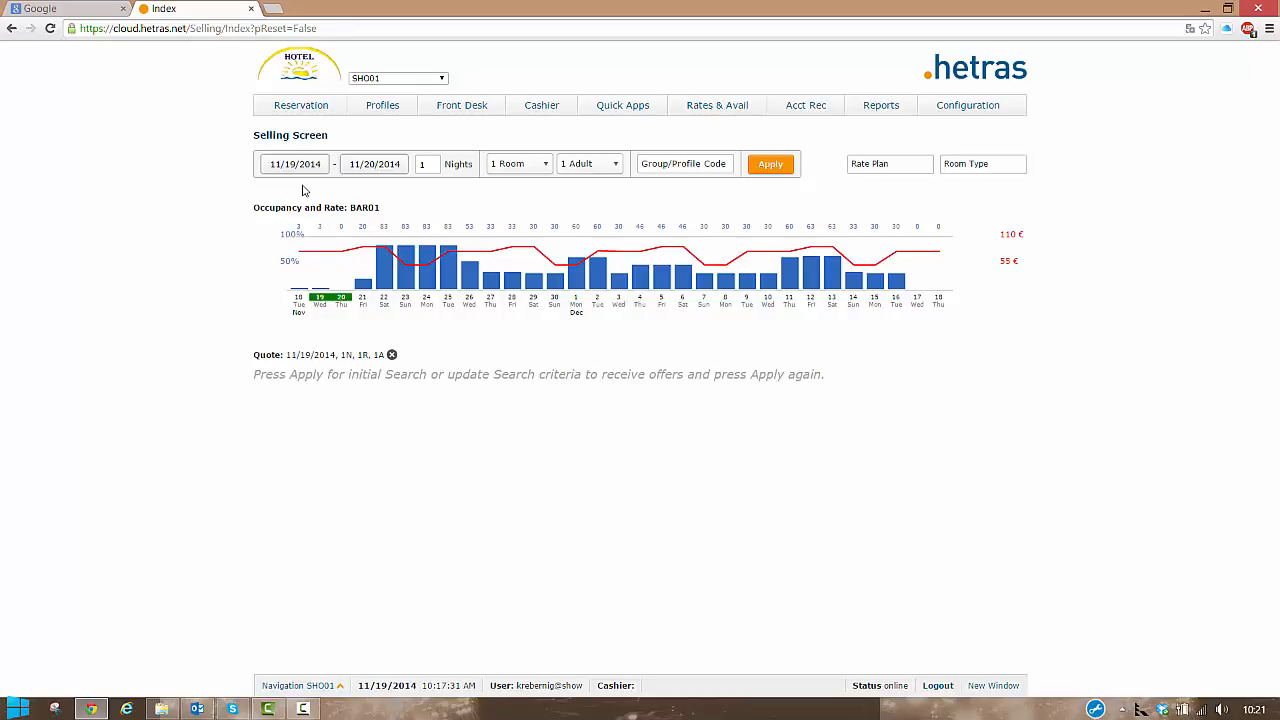
left_click(303, 168)
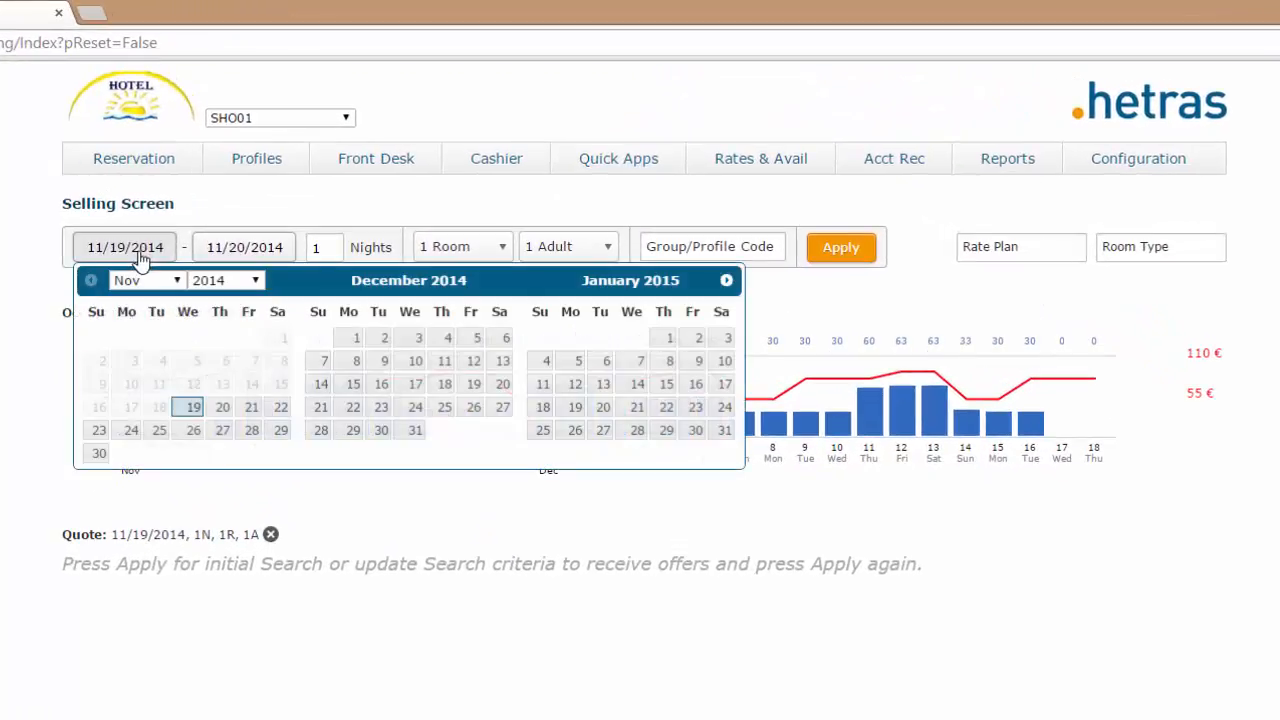
left_click(252, 430)
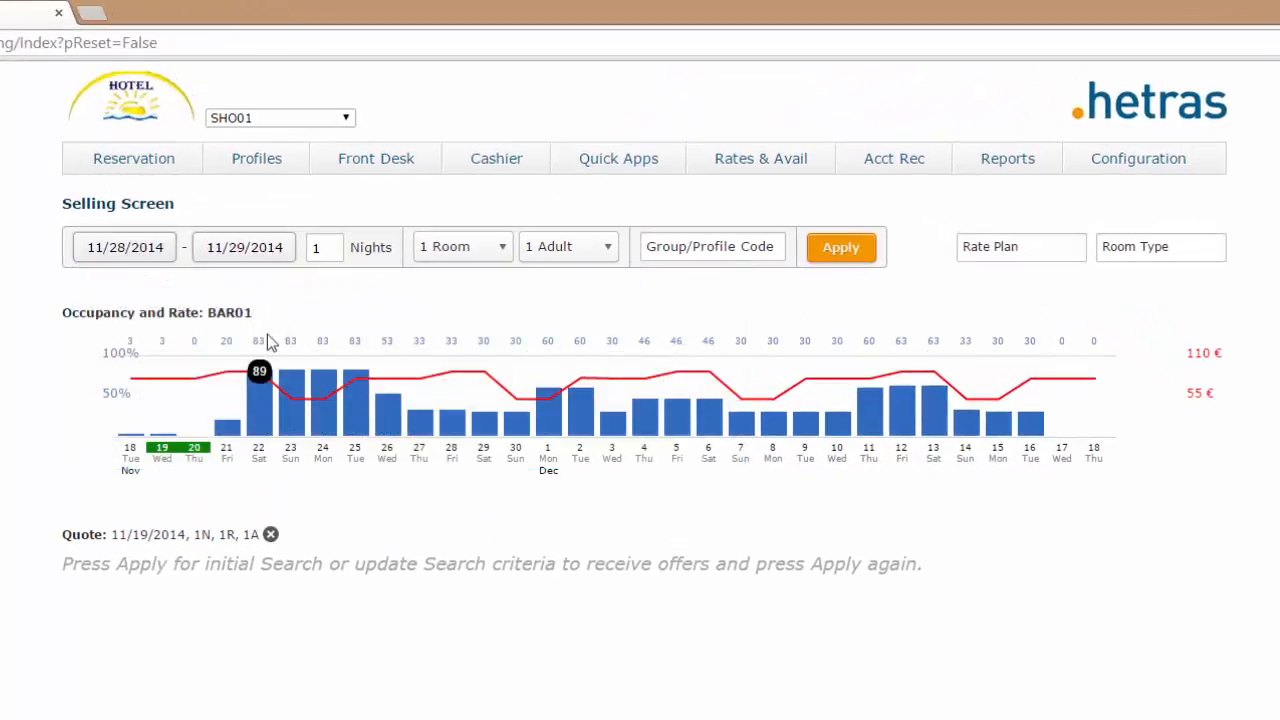
left_click(279, 258)
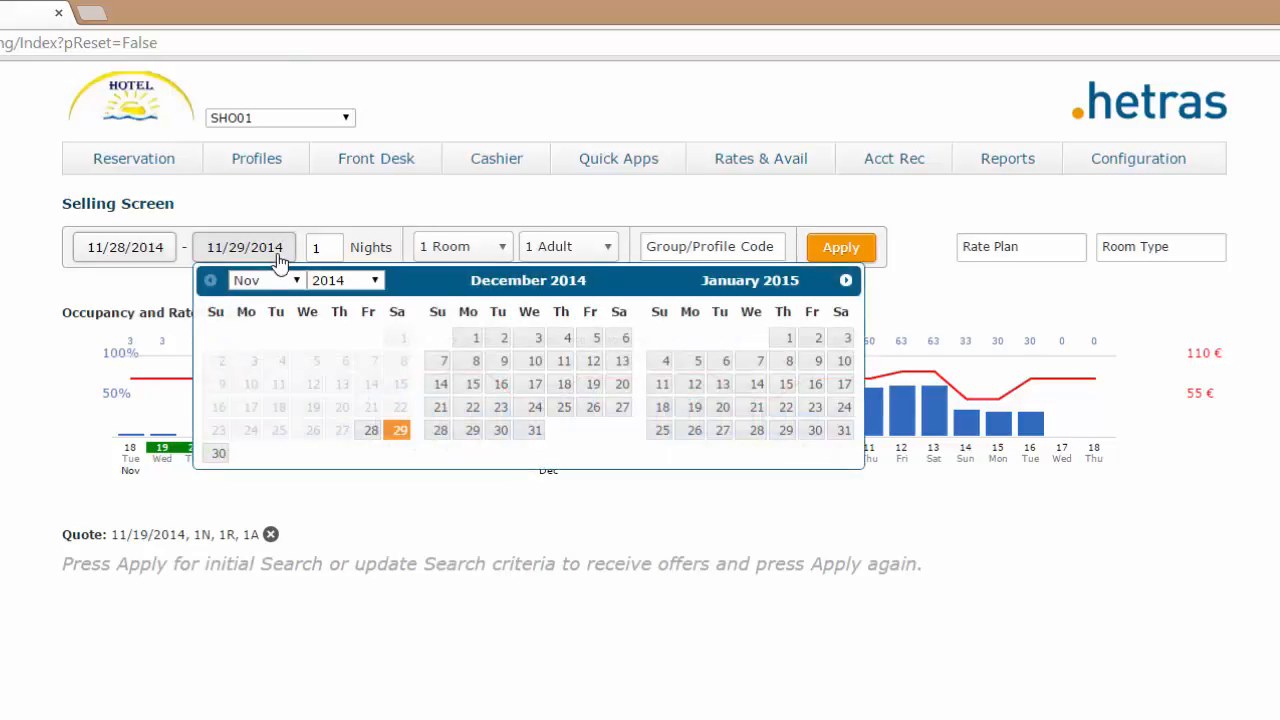
double_click(325, 249)
type("2")
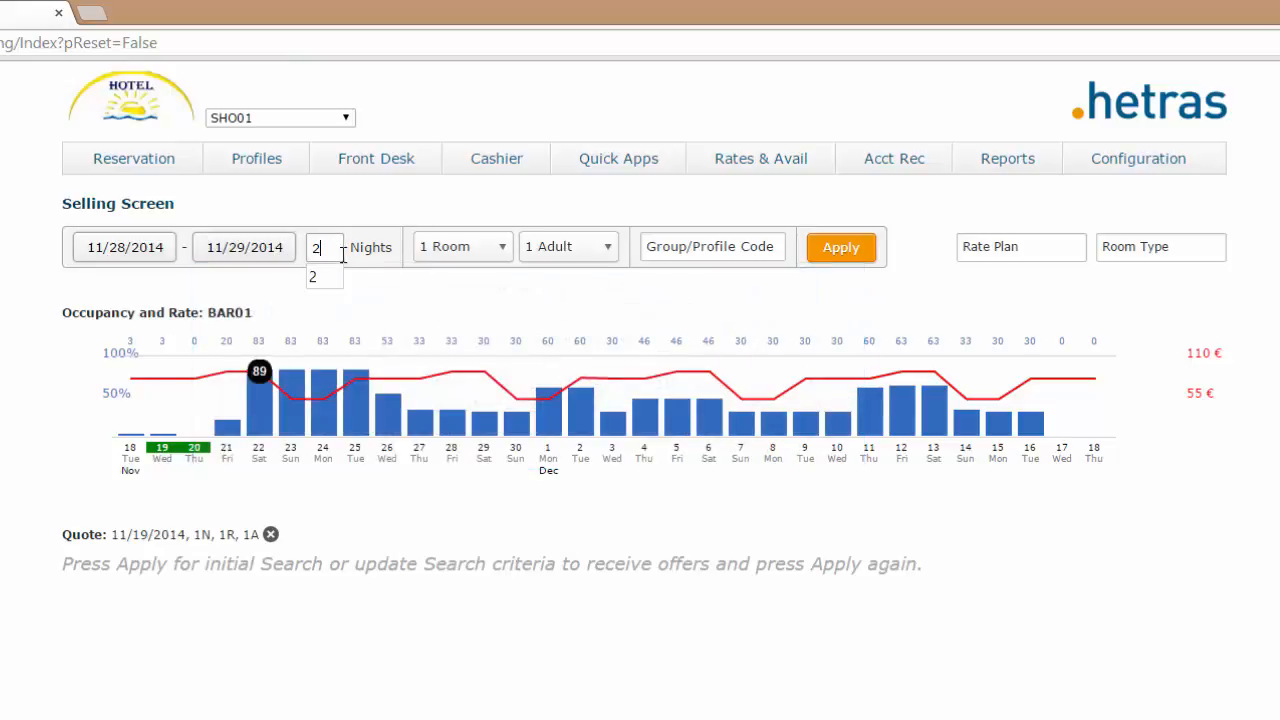
left_click(330, 279)
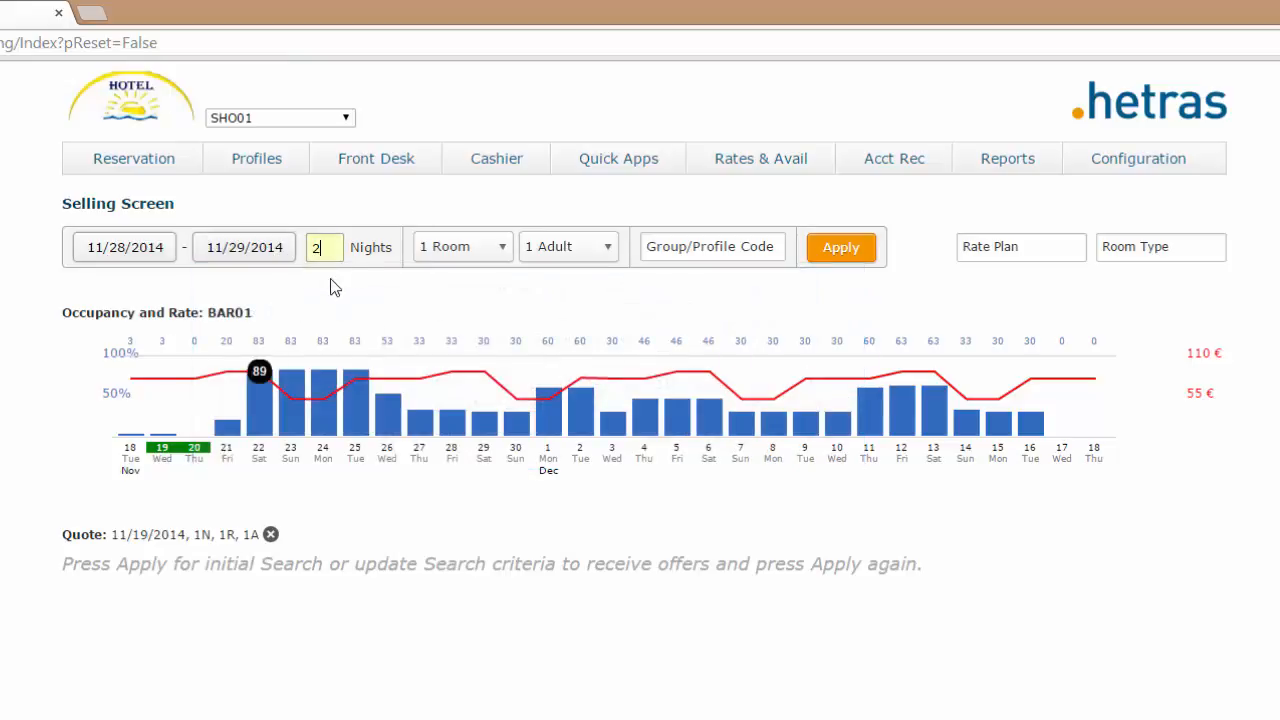
Keep the quote at 1 room, set the occupancy to 2 adults, and search for available offers
left_click(501, 254)
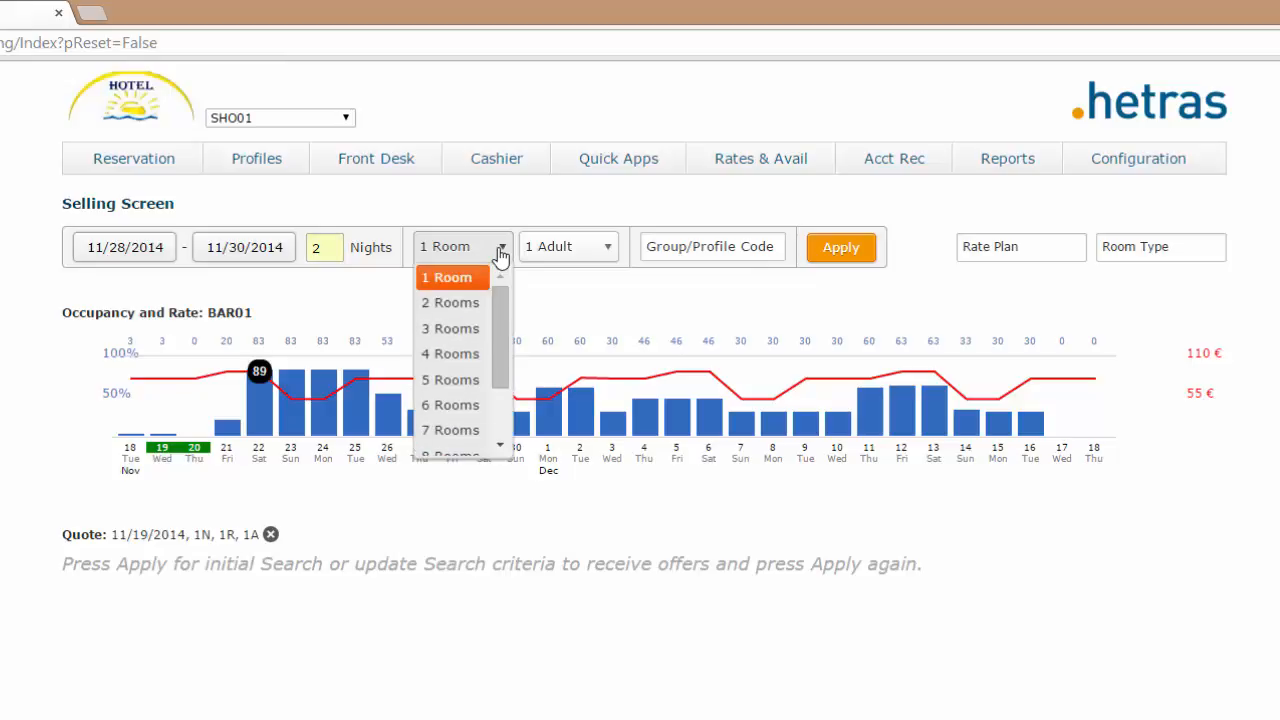
left_click(501, 254)
left_click(600, 254)
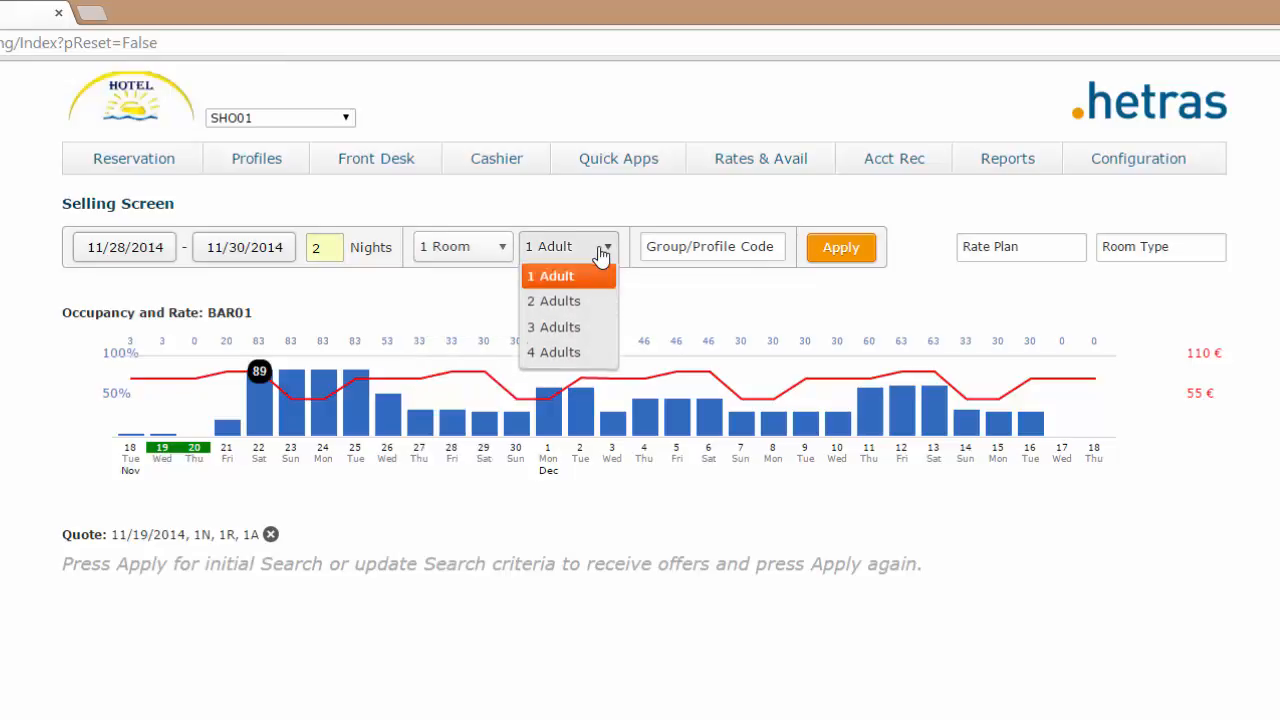
left_click(574, 301)
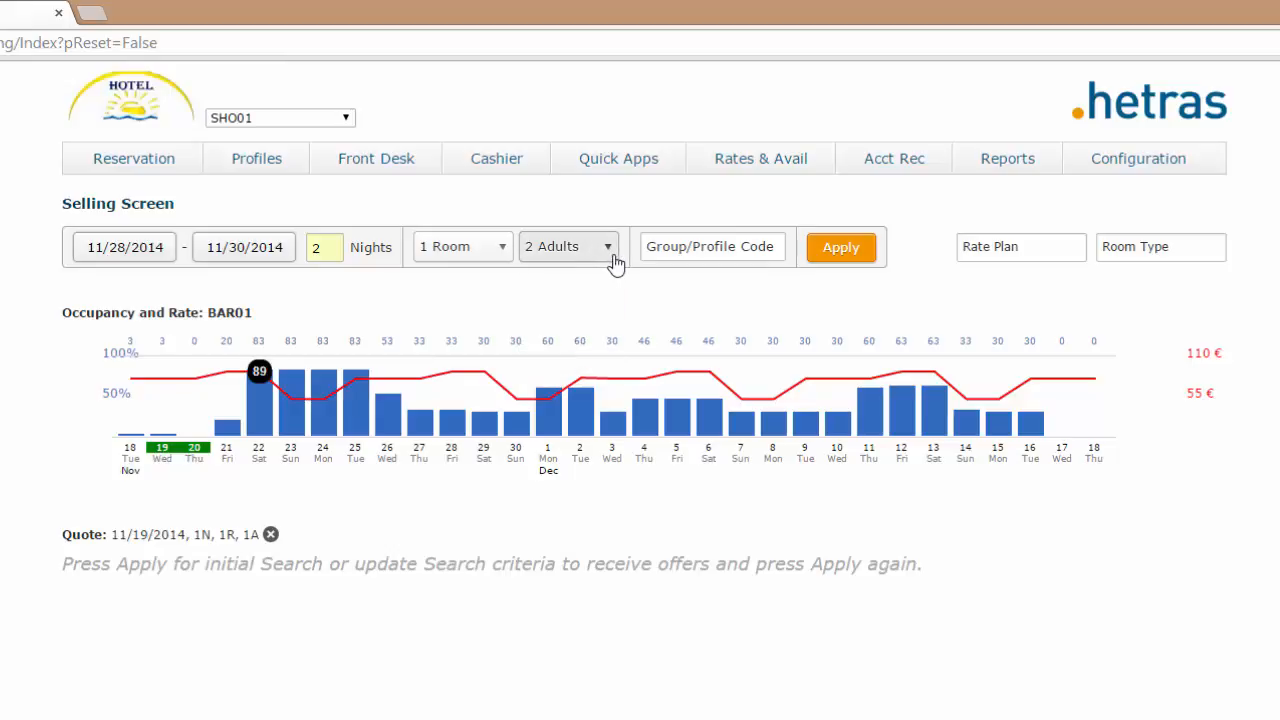
left_click(835, 250)
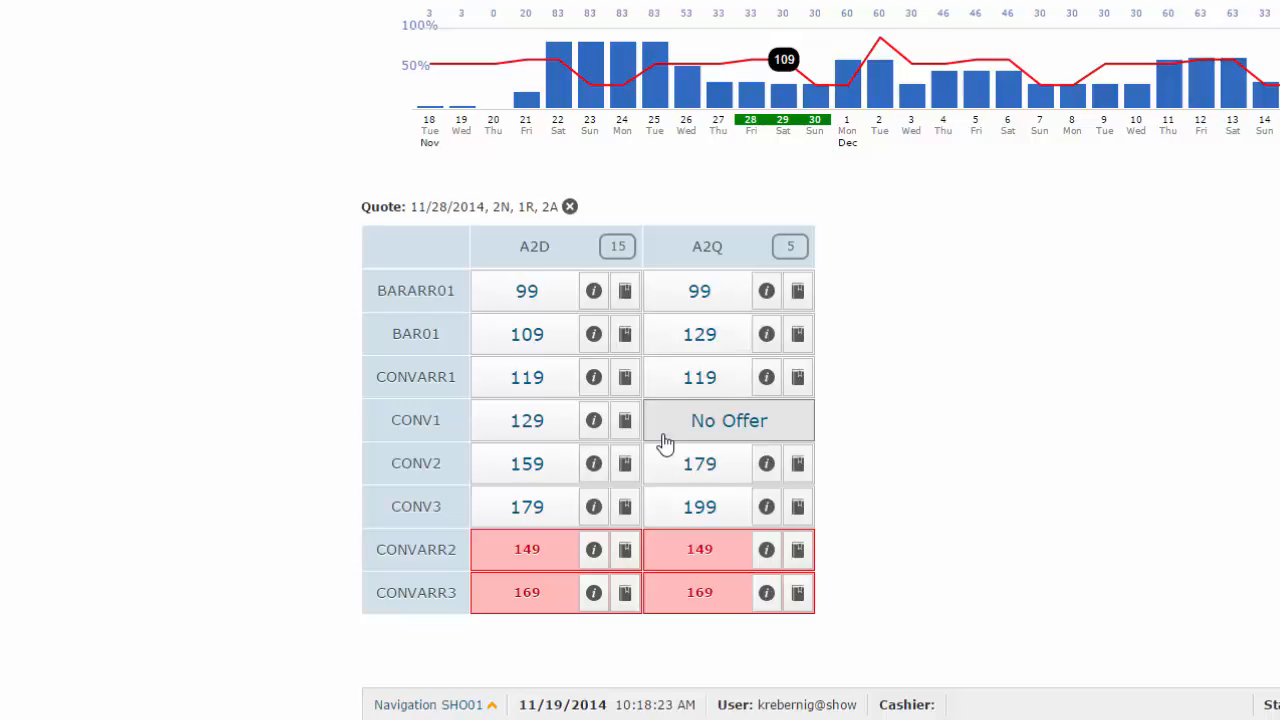
Review the rate description and the policies of the BAR01 offer for room type A2Q
left_click(767, 334)
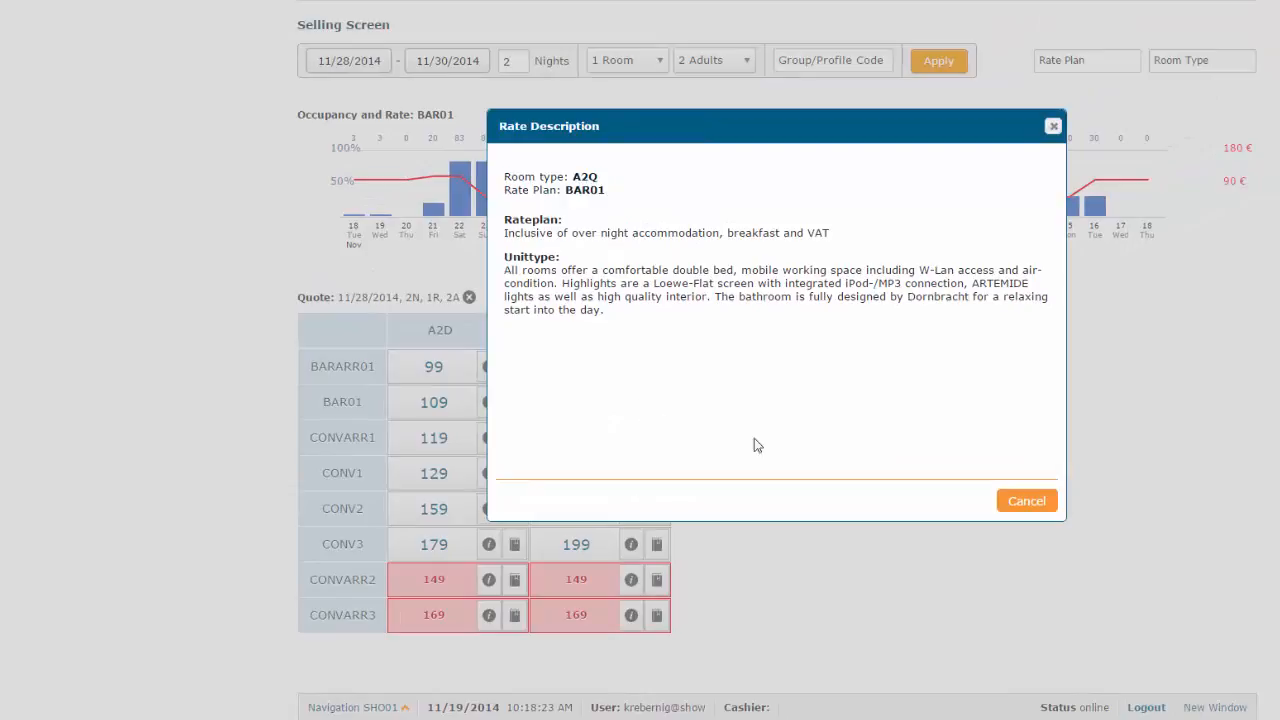
left_click(1027, 502)
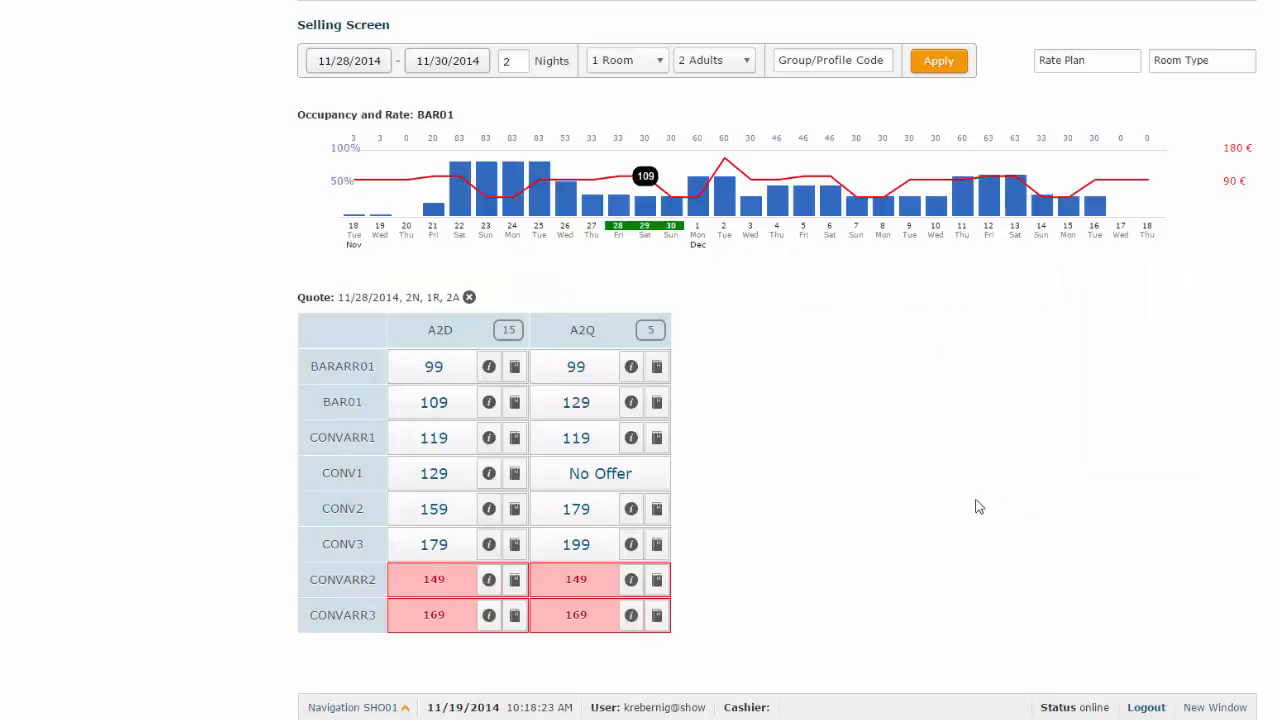
left_click(657, 403)
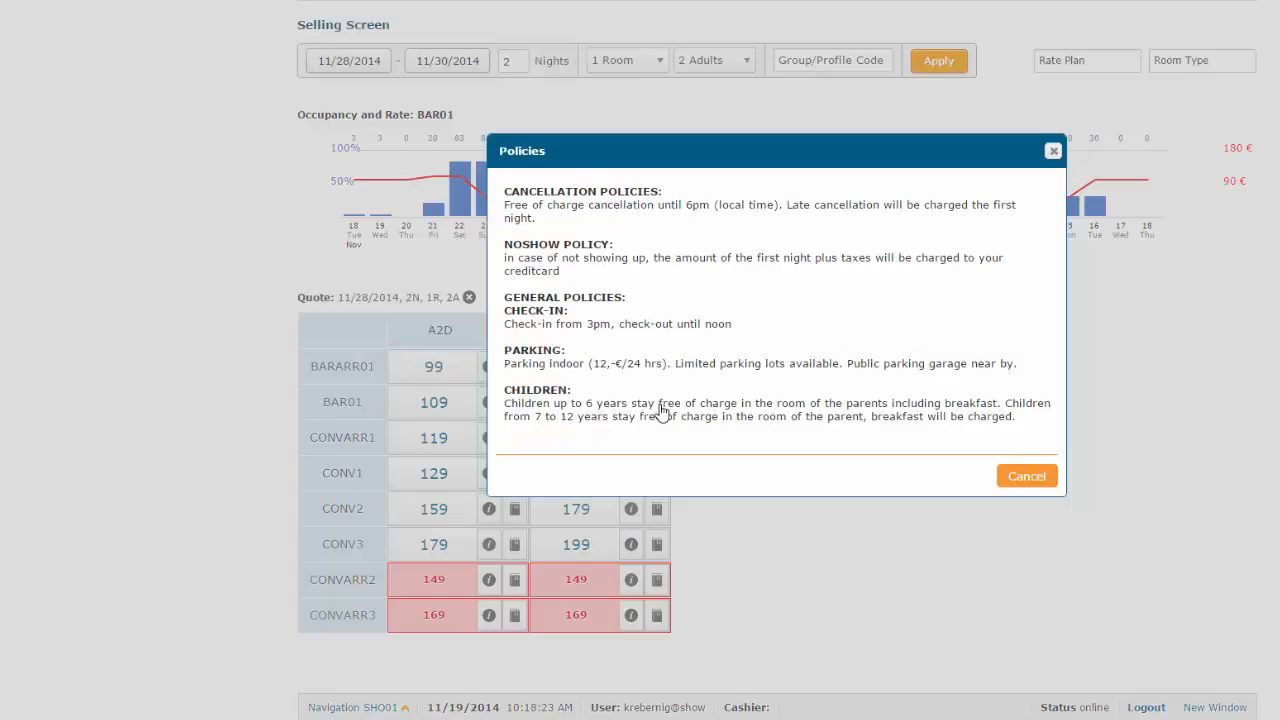
left_click(1022, 478)
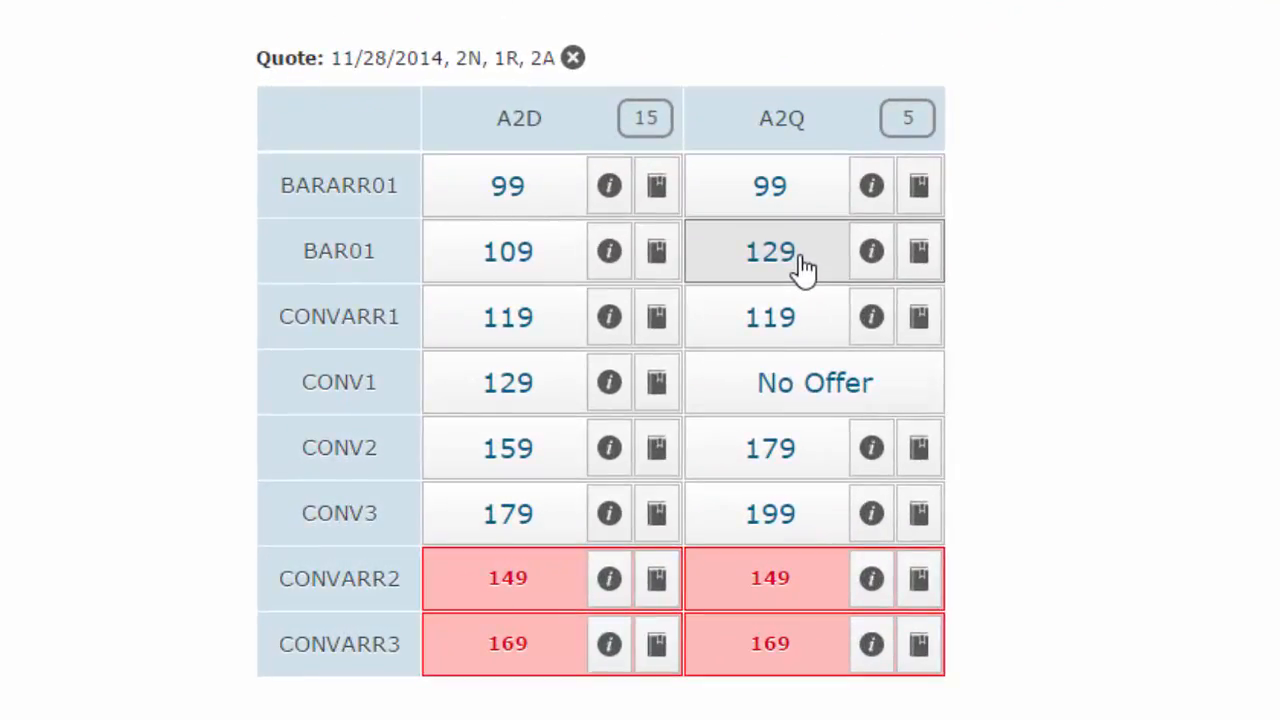
Book the BAR01 offer for room type A2Q with the 11/28/2014 night's rate set to 140.00 €
left_click(803, 265)
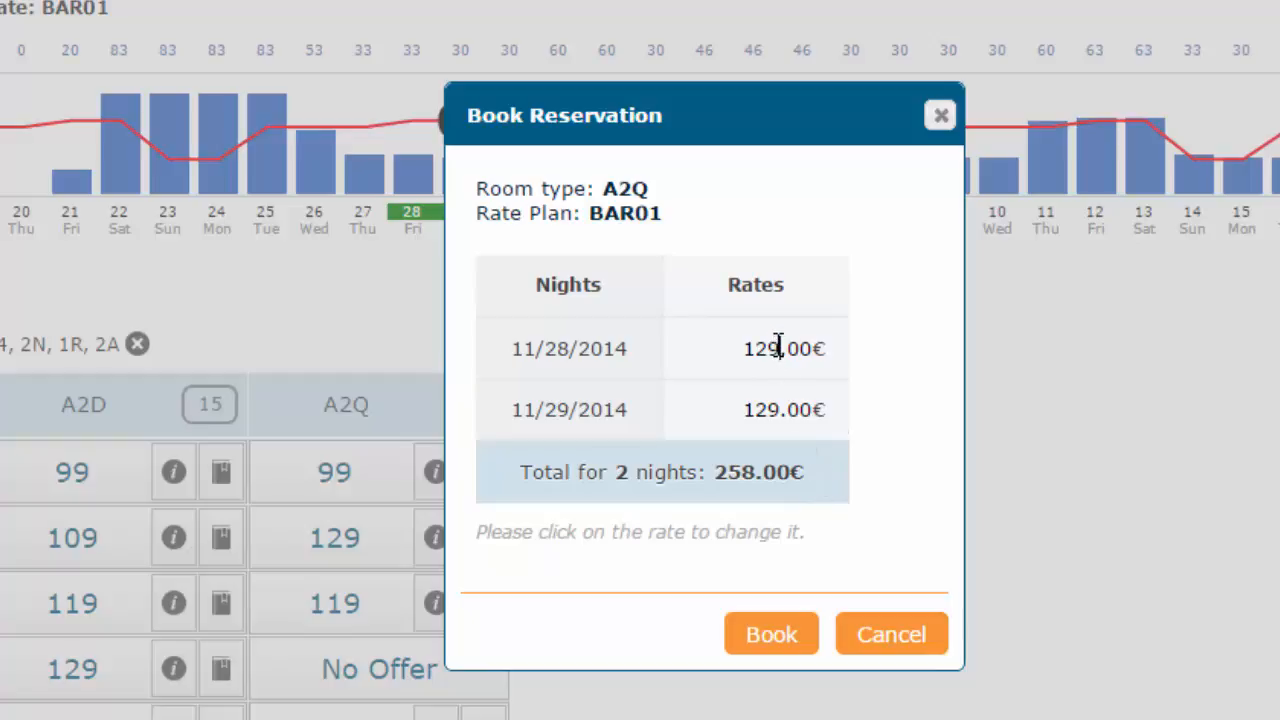
left_click(820, 347)
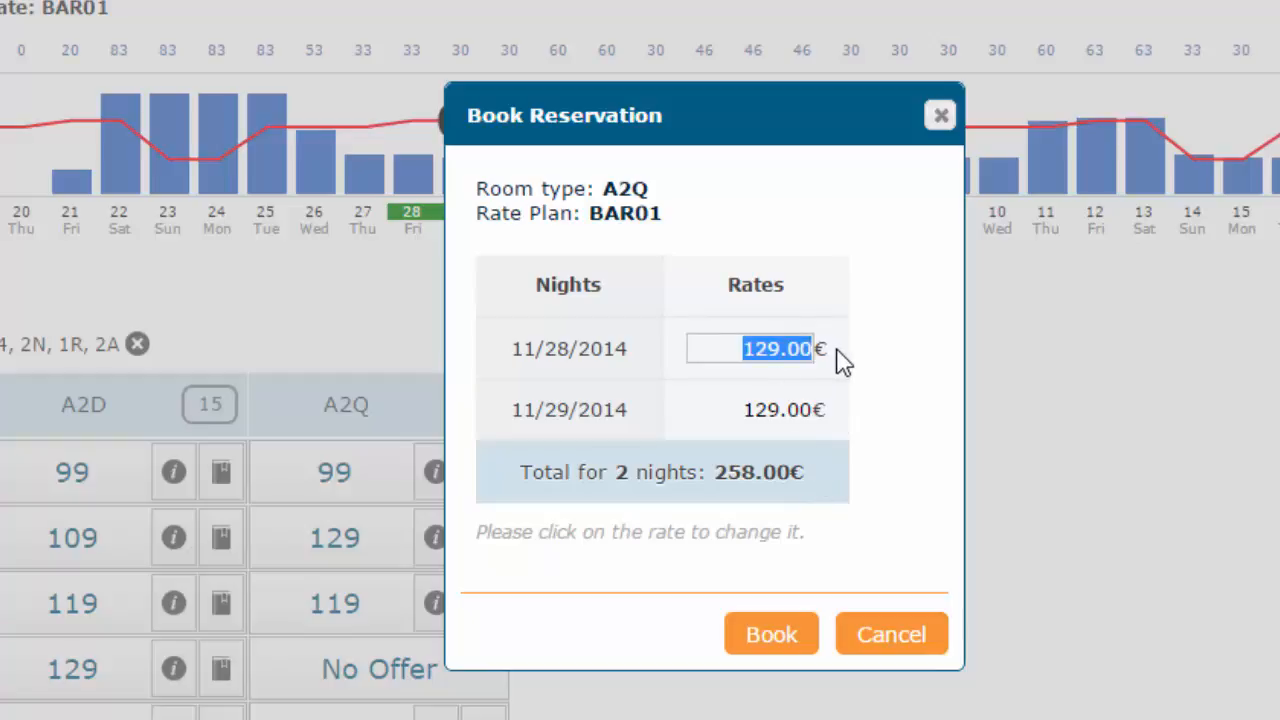
type("140")
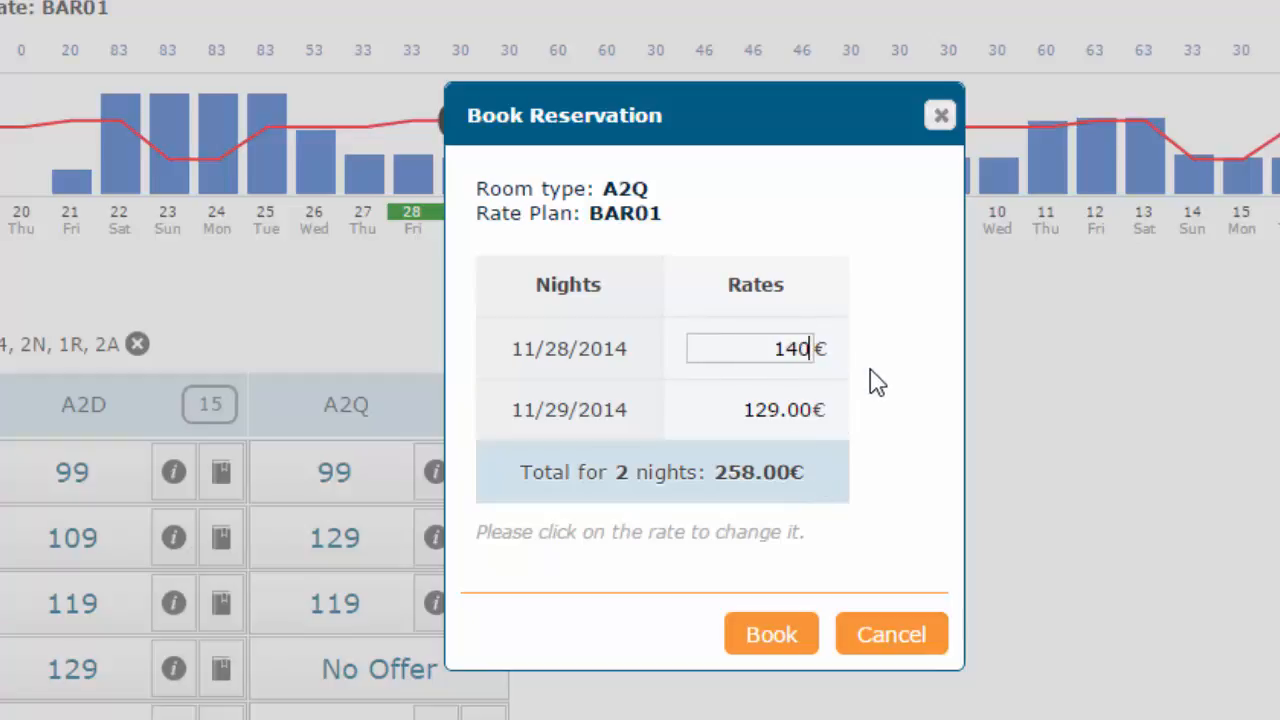
left_click(870, 369)
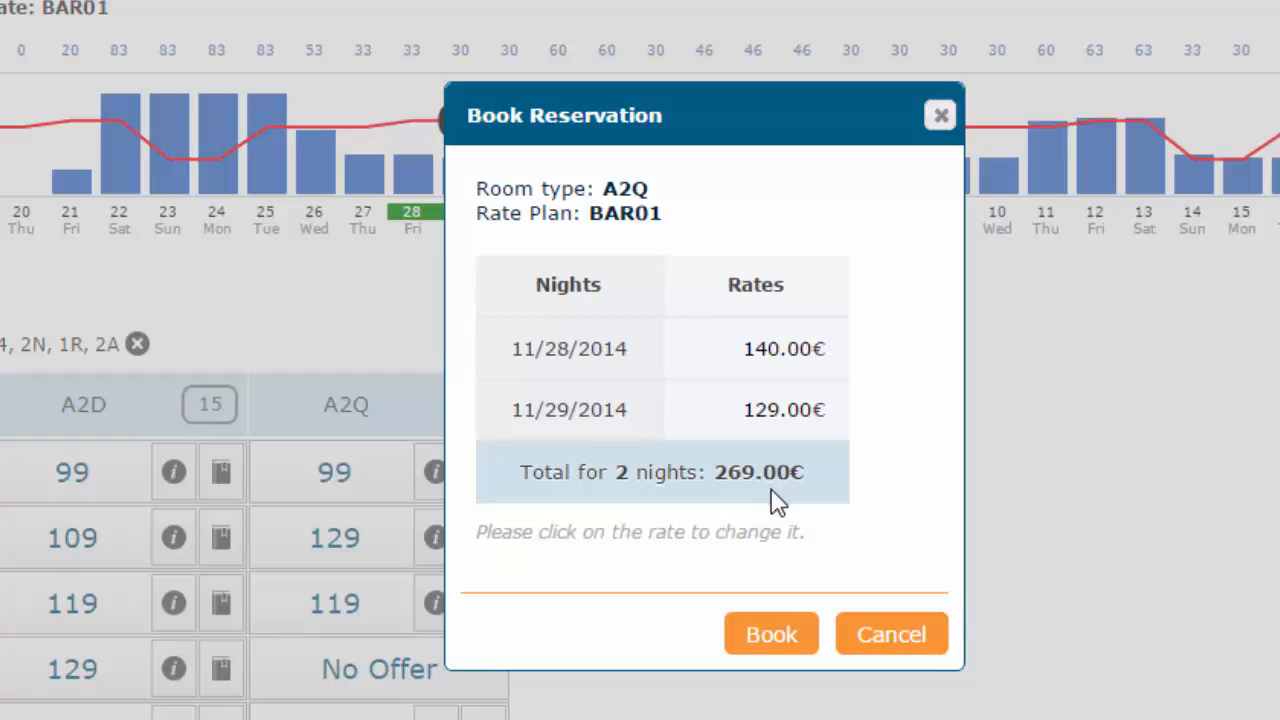
left_click(777, 636)
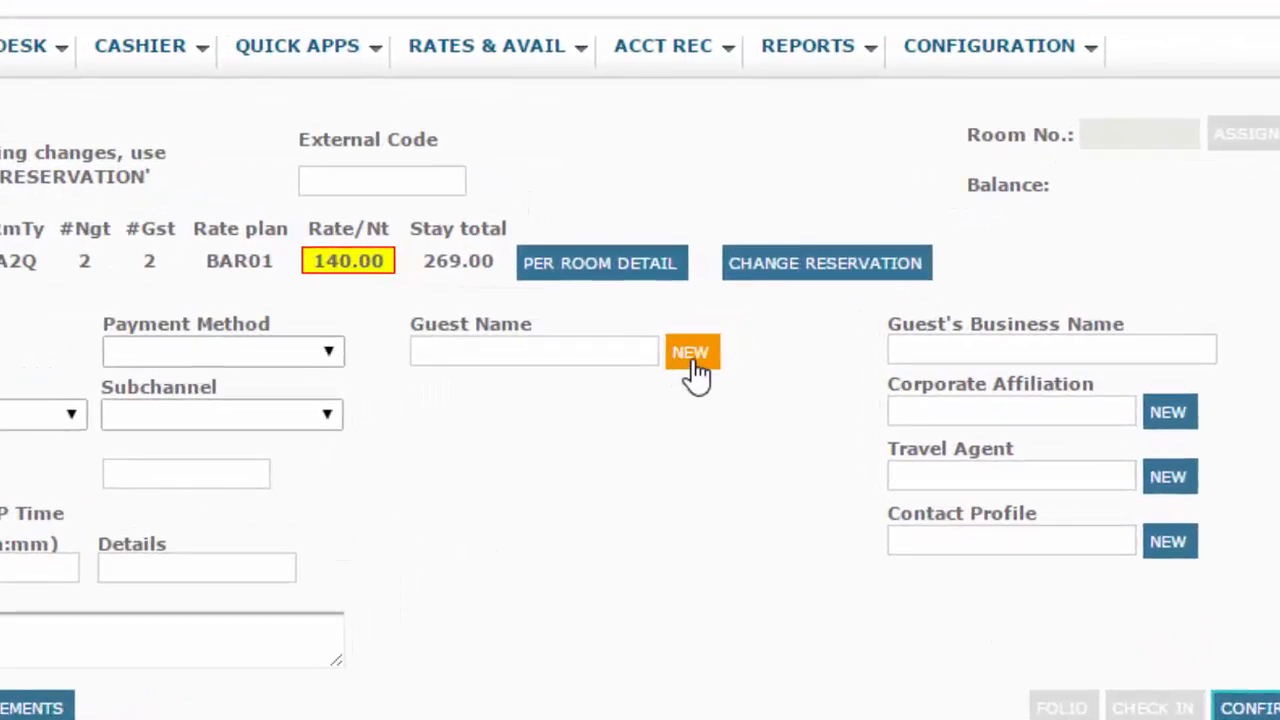
Look up the guest by surname and assign the existing guest profile to the reservation
left_click(597, 347)
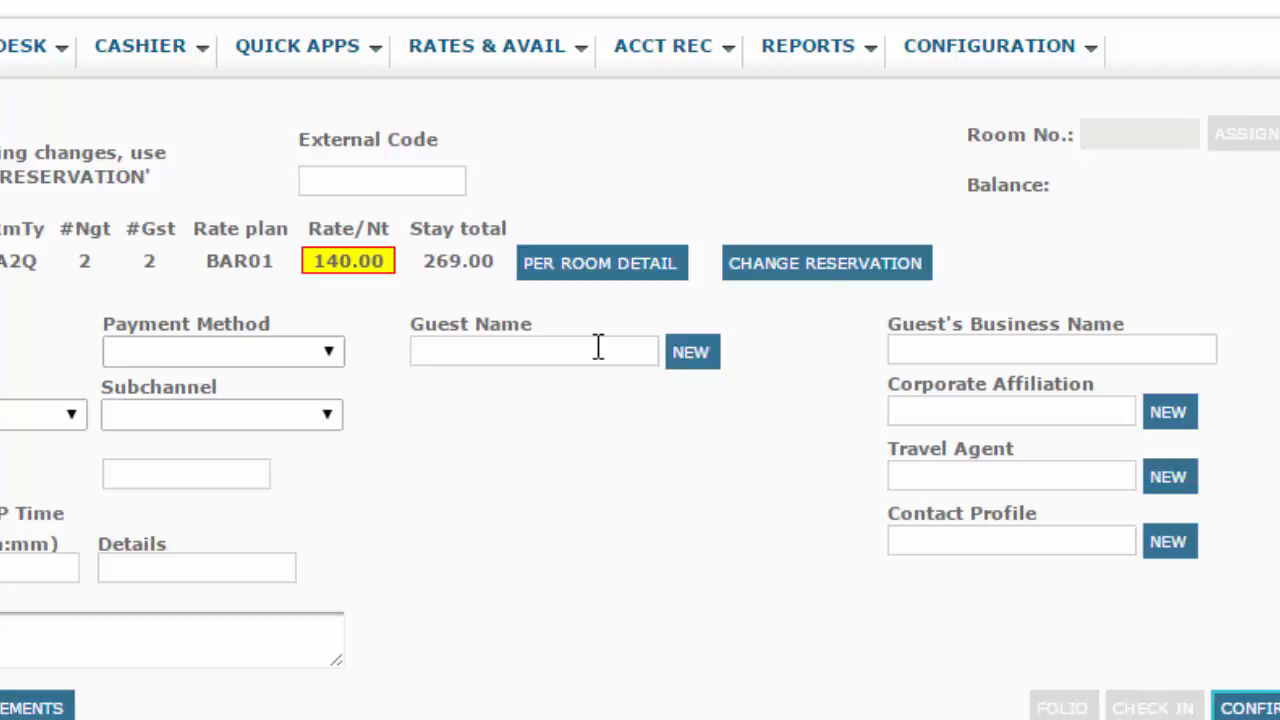
type("S")
type("tz")
left_click(520, 386)
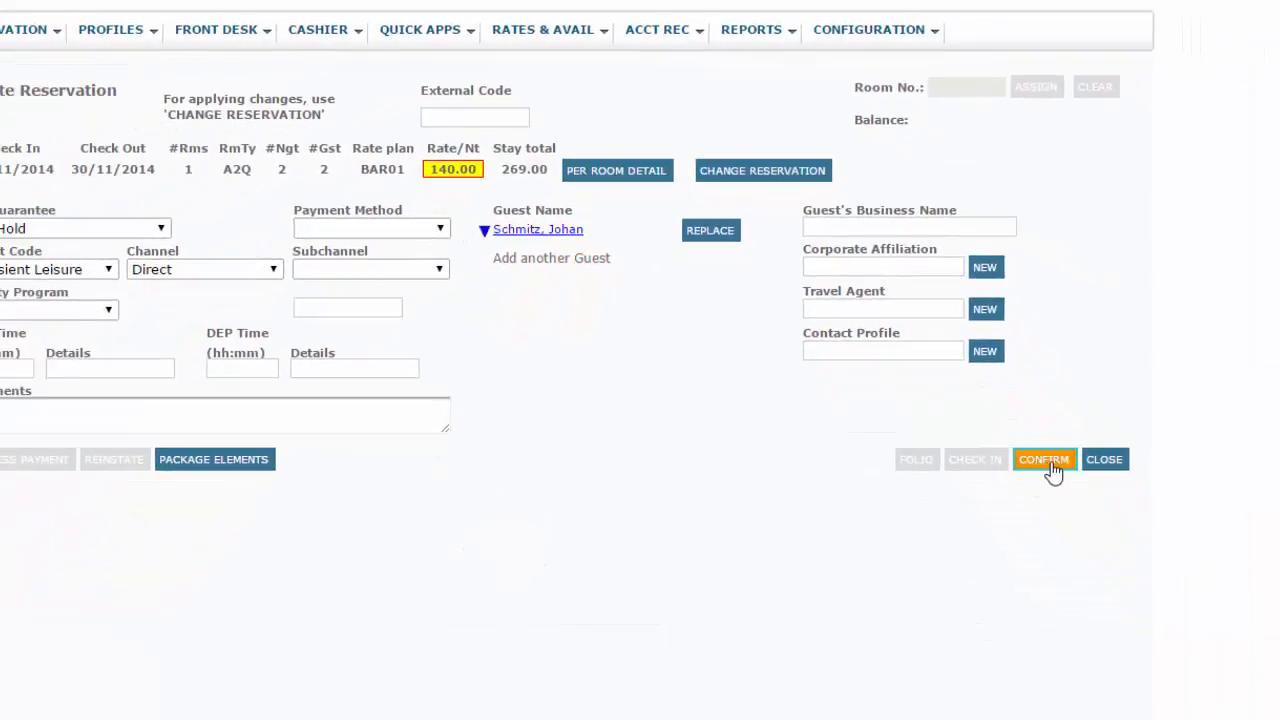
Confirm the reservation, review its confirmation e-mail recipients, and close the confirmation processing page without sending
left_click(1046, 460)
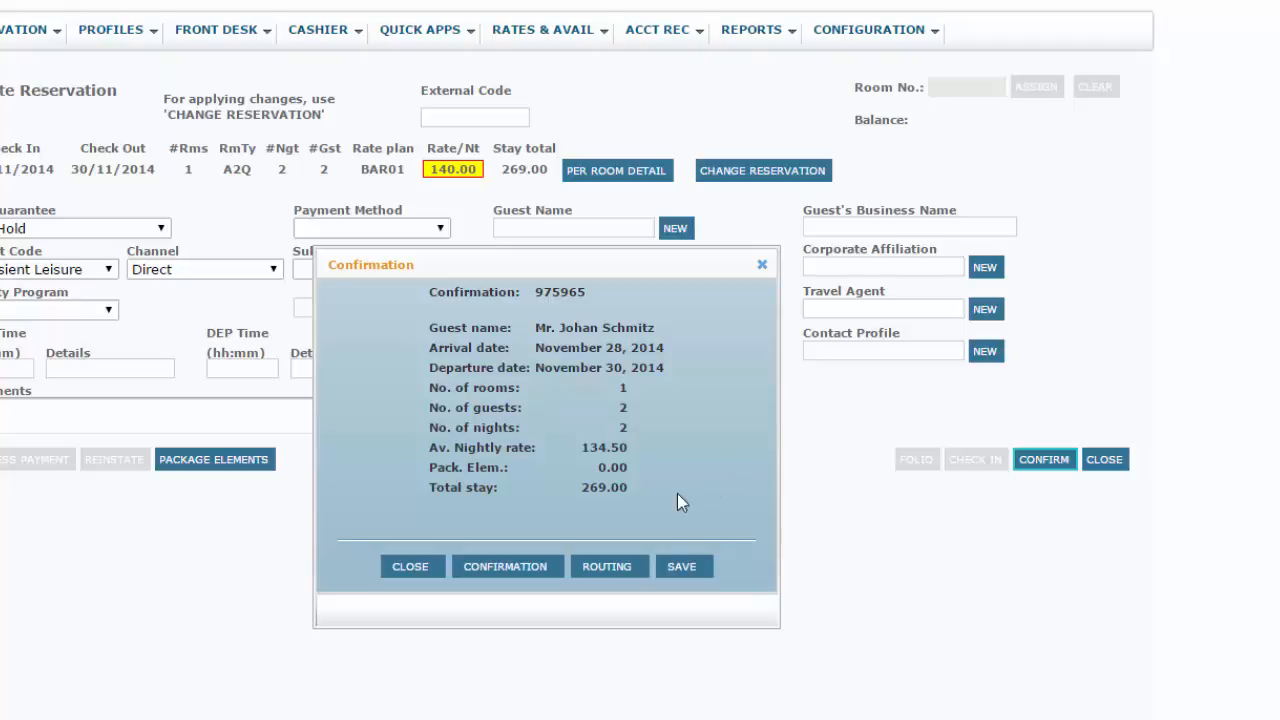
left_click(527, 578)
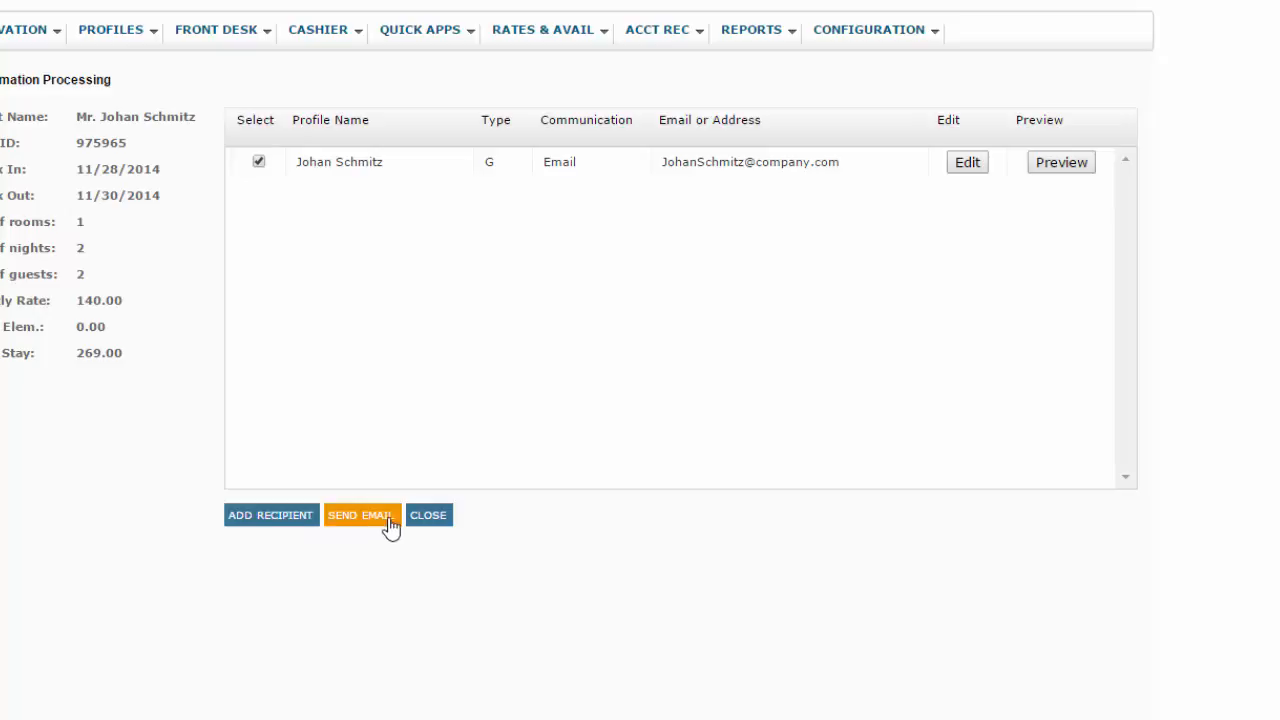
left_click(426, 514)
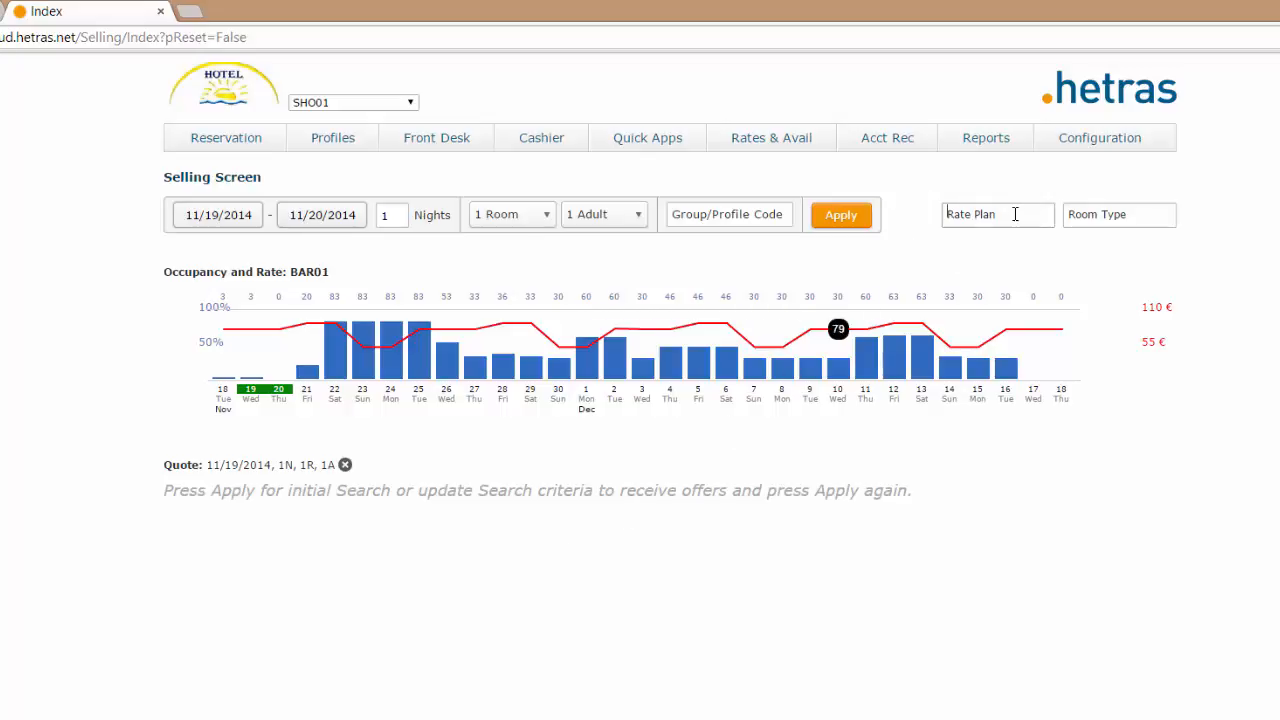
Filter the selling screen's offers by the rate plan AIRLINE
type("aIRLINE")
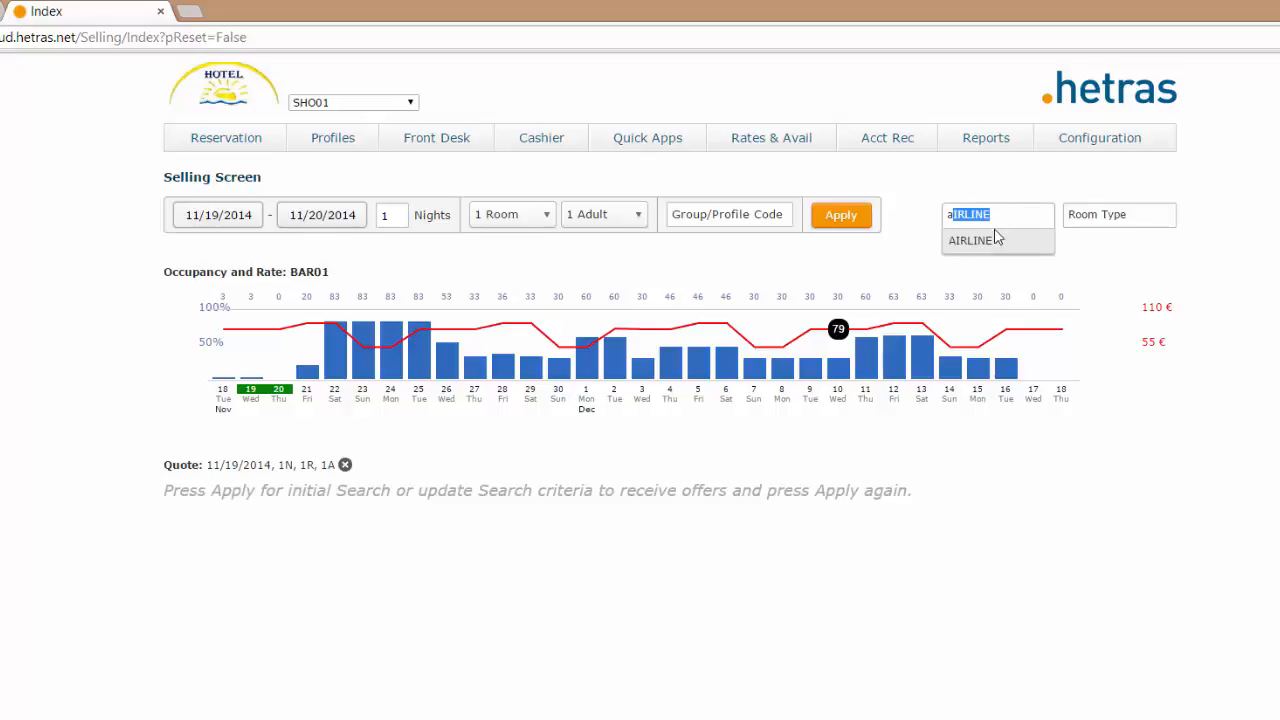
left_click(995, 242)
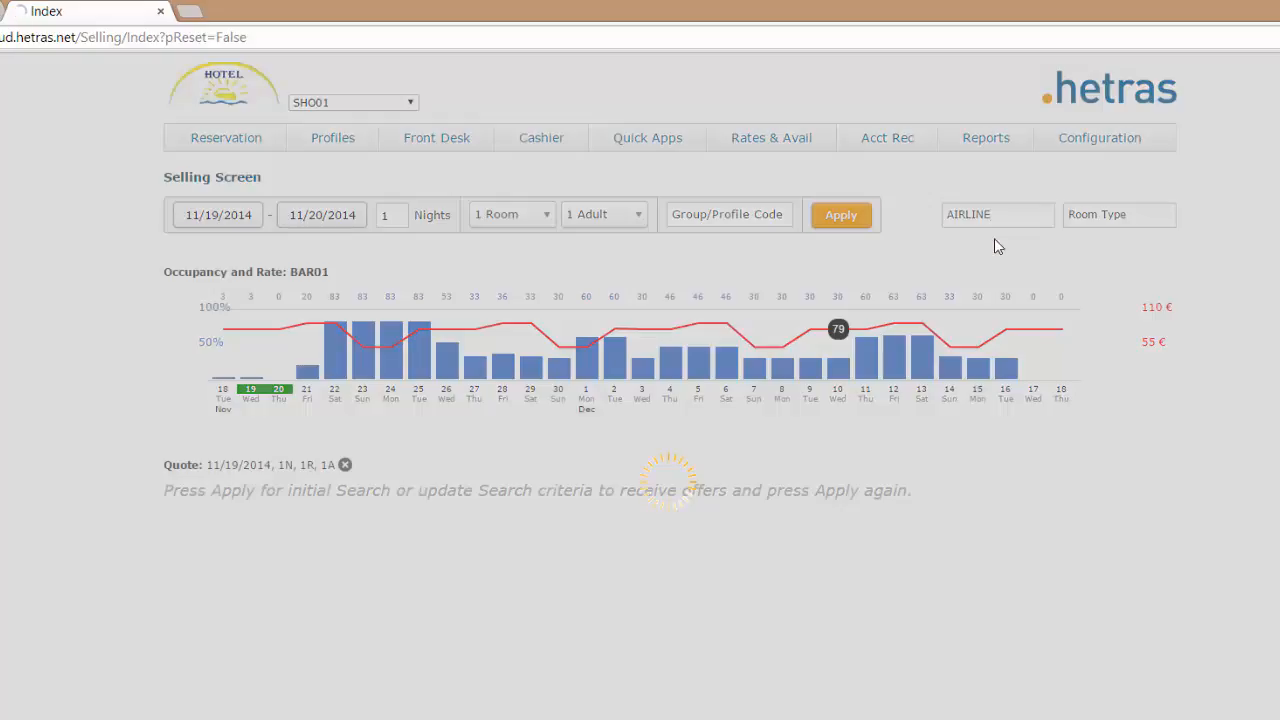